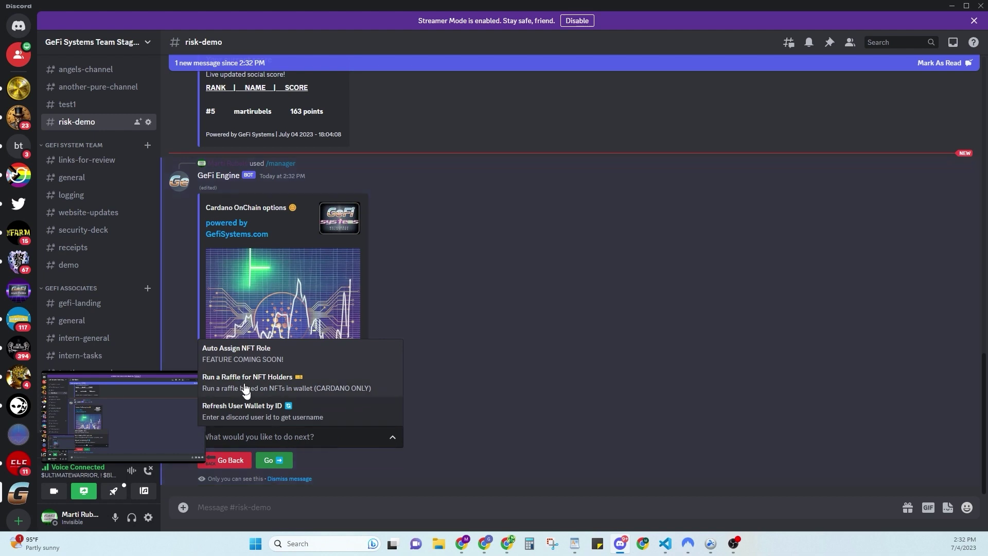
- Start a raffle for NFT holders and choose how many policy IDs it needs
click(280, 385)
click(274, 460)
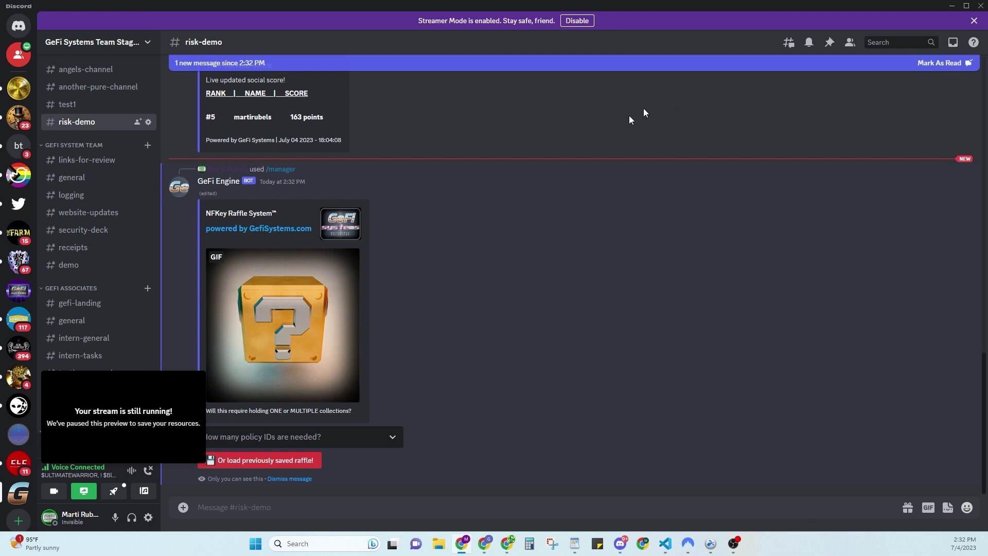
click(368, 437)
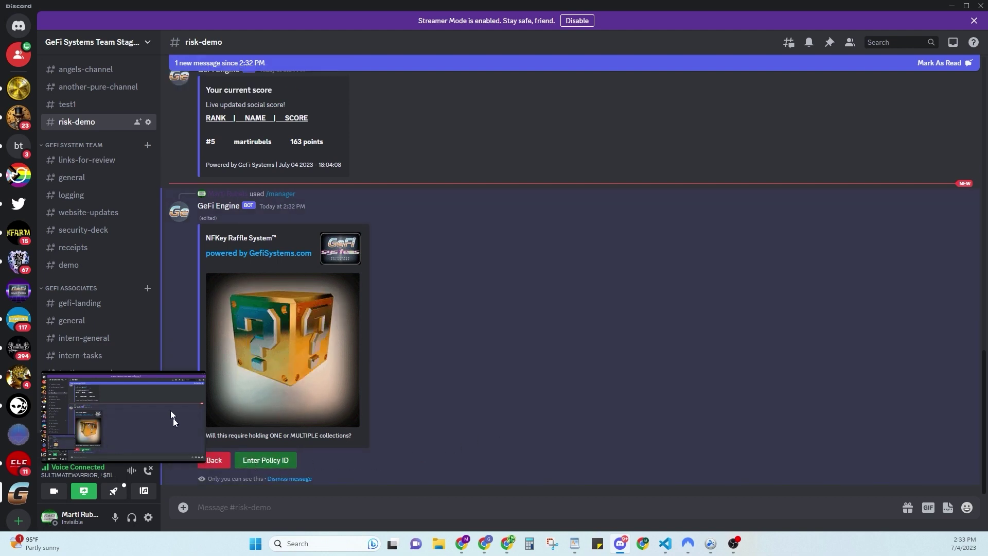
- Submit the Cardano policy ID 307b48294240e20b5d74fca33fbd84f19f1fe6ac178b3739e55fe52a as the raffle's NFT collection requirement
click(259, 464)
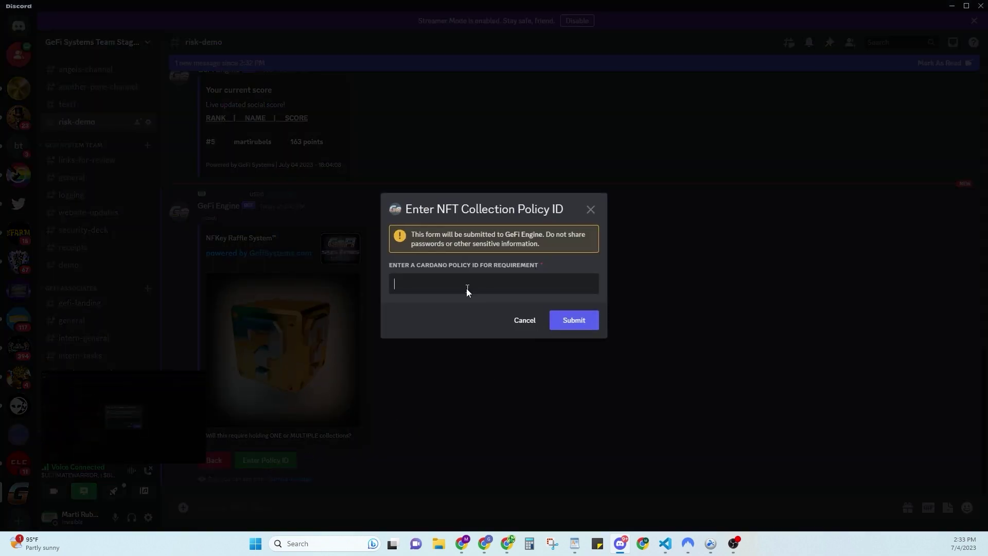
right_click(467, 288)
click(498, 338)
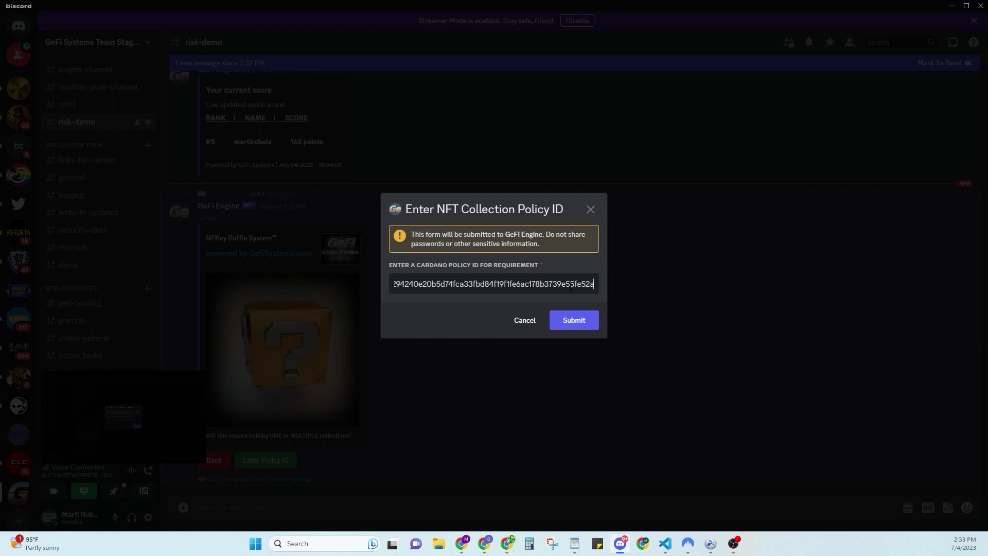
drag(570, 287, 607, 290)
click(407, 286)
click(464, 312)
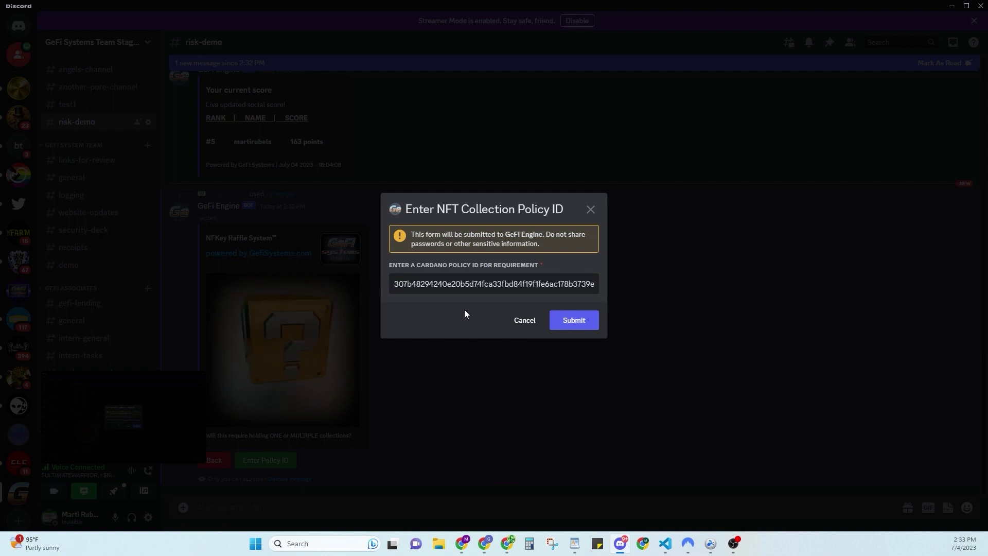
click(575, 323)
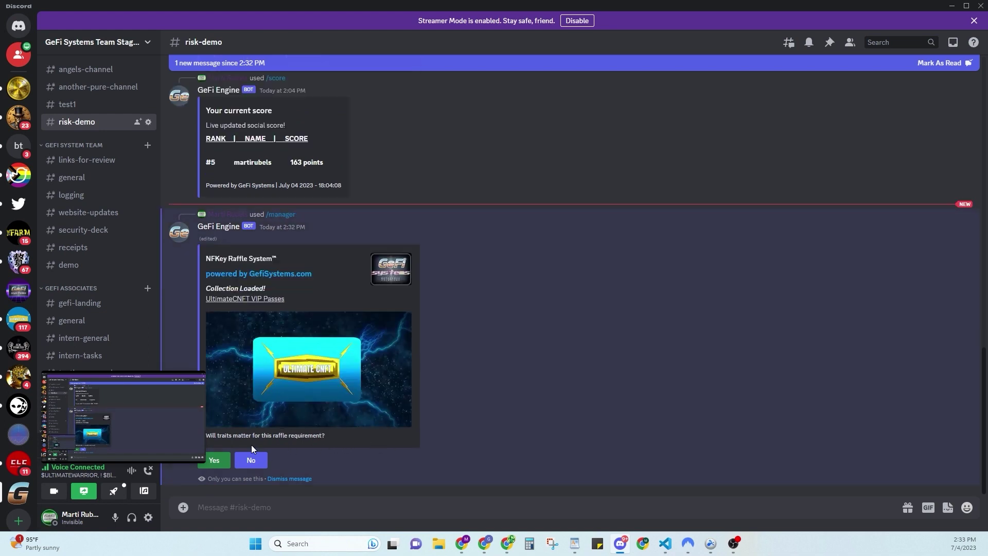
- Make traits matter for the UltimateCNFT VIP Passes requirement and expand the type category for trait selection
drag(327, 435, 207, 436)
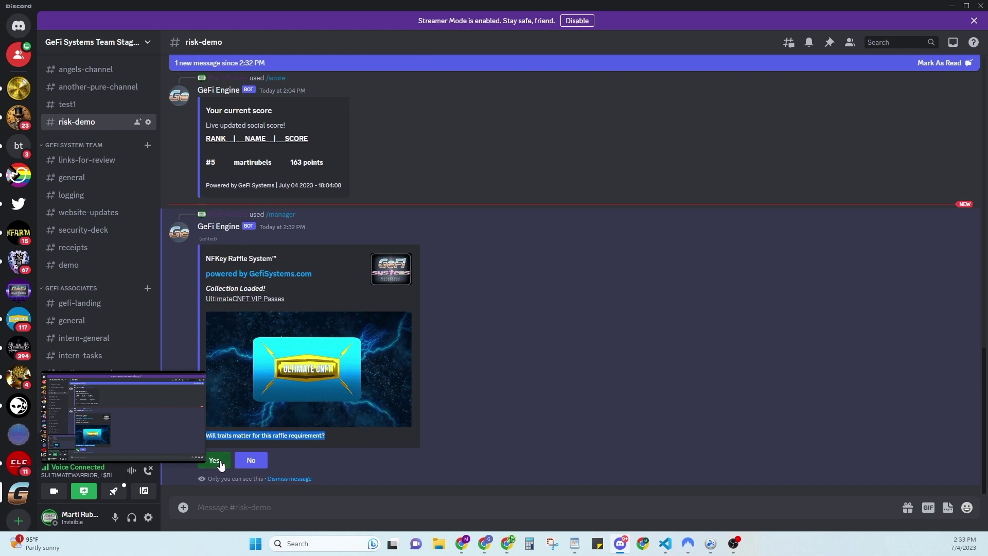
click(369, 440)
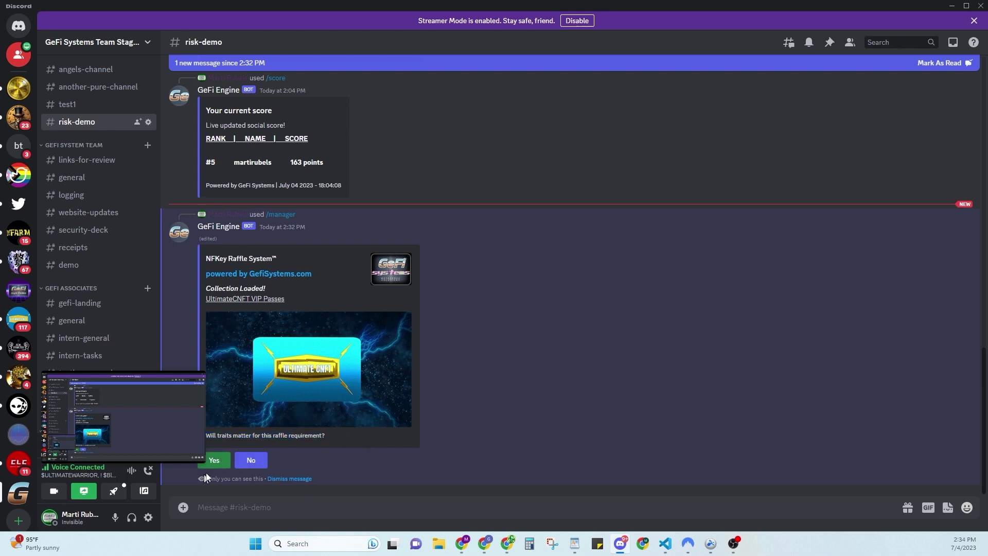
click(214, 460)
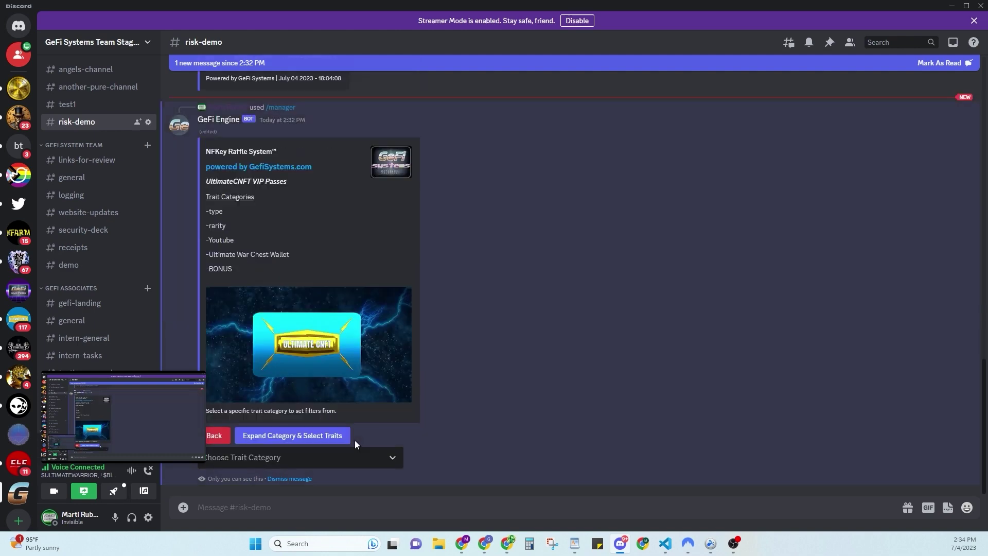
drag(251, 273, 215, 223)
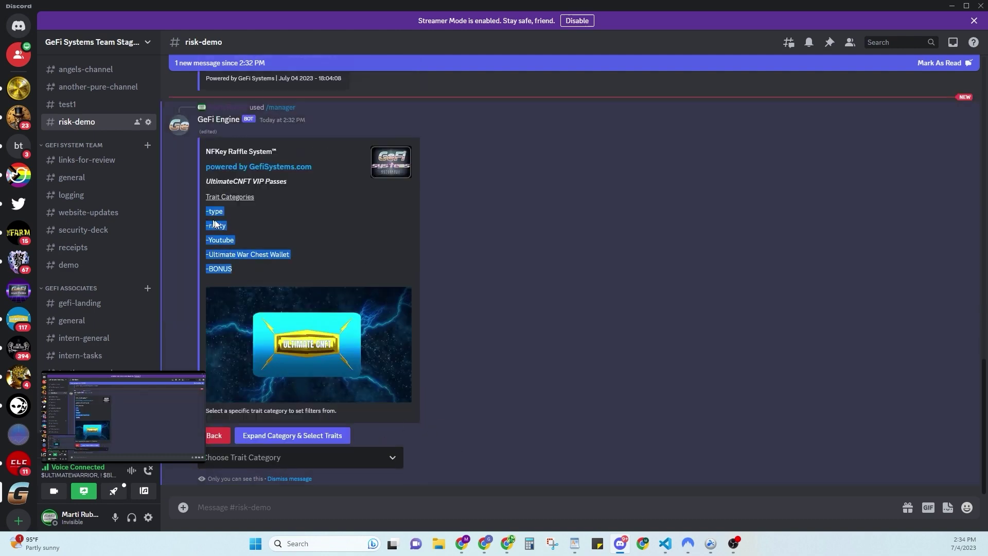
click(384, 421)
click(331, 456)
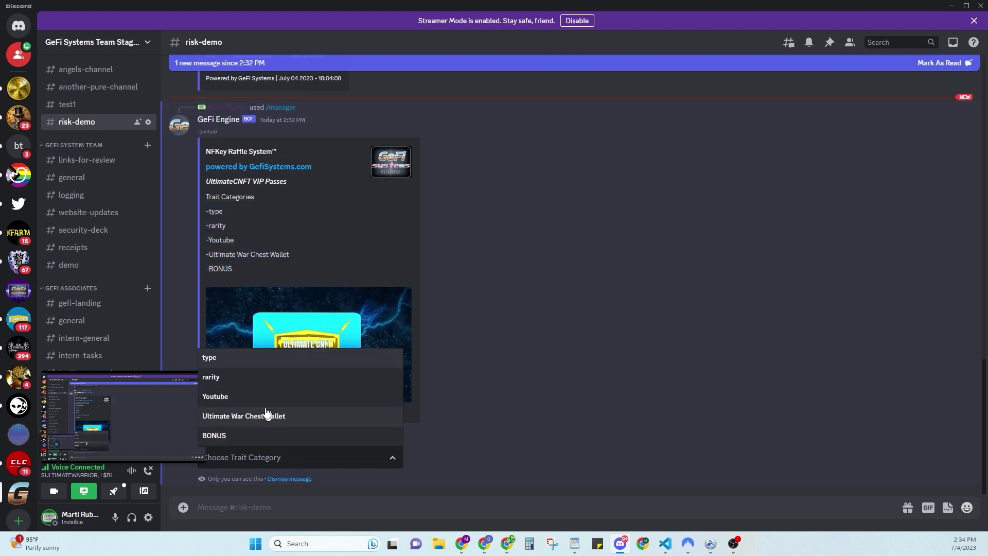
click(298, 365)
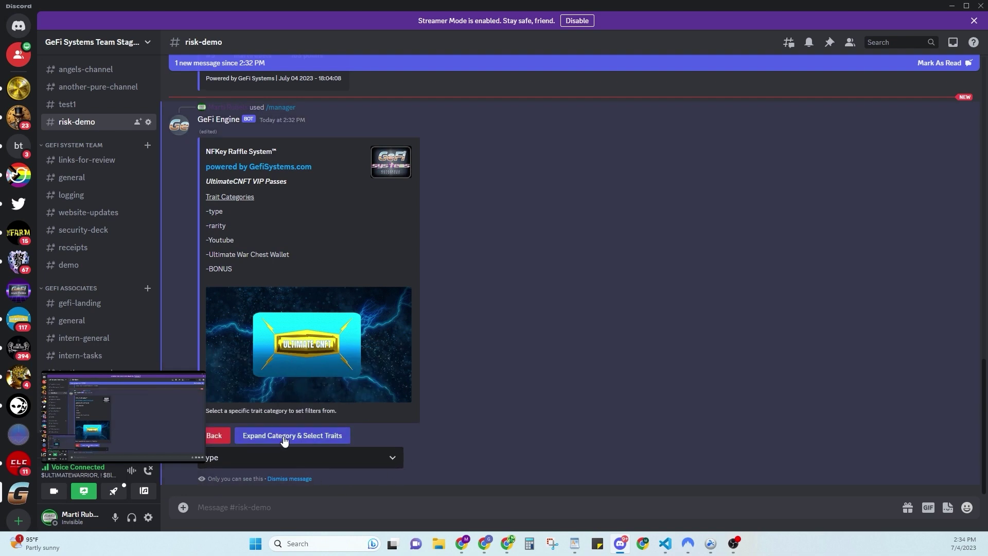
click(284, 436)
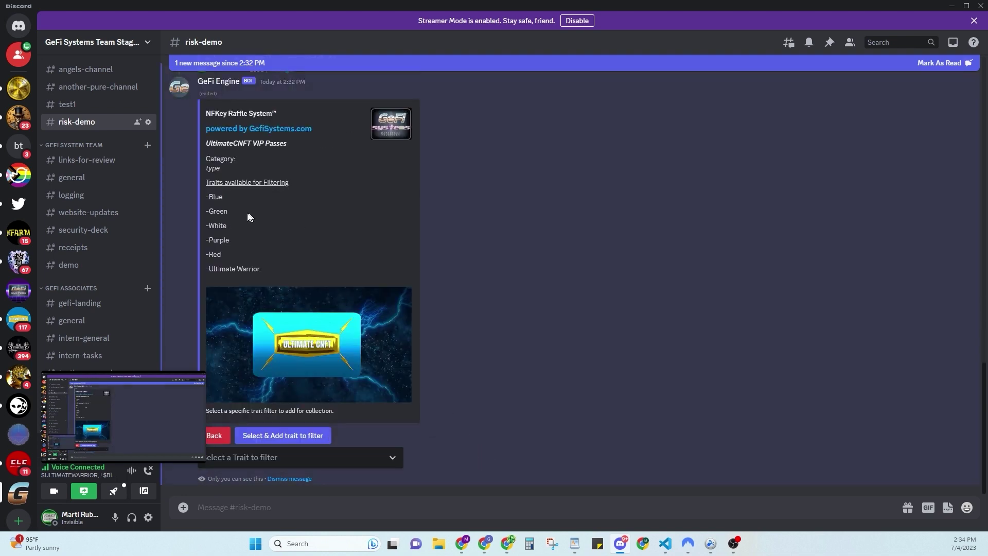
- Add the Blue trait of the type category to the collection's filters
click(311, 457)
click(239, 361)
click(295, 436)
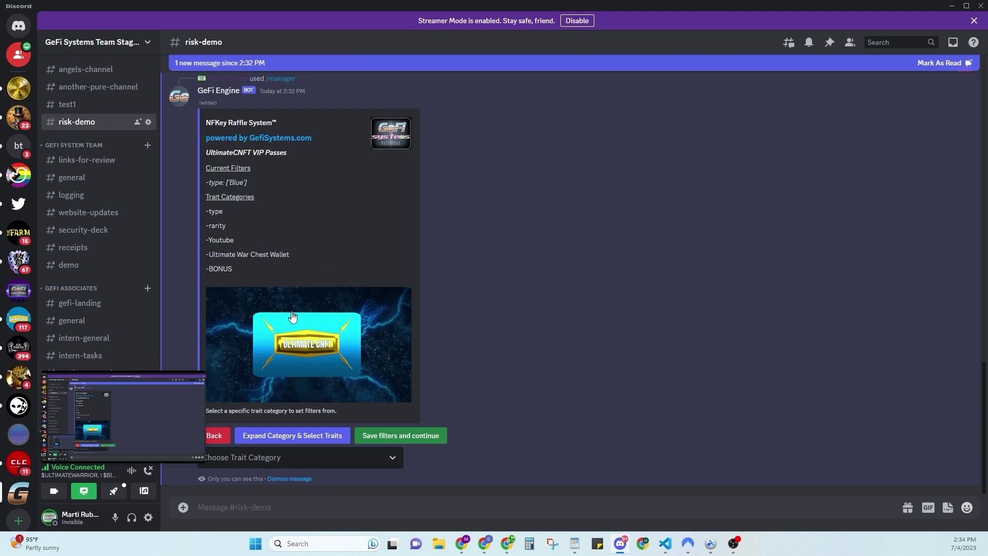
click(325, 458)
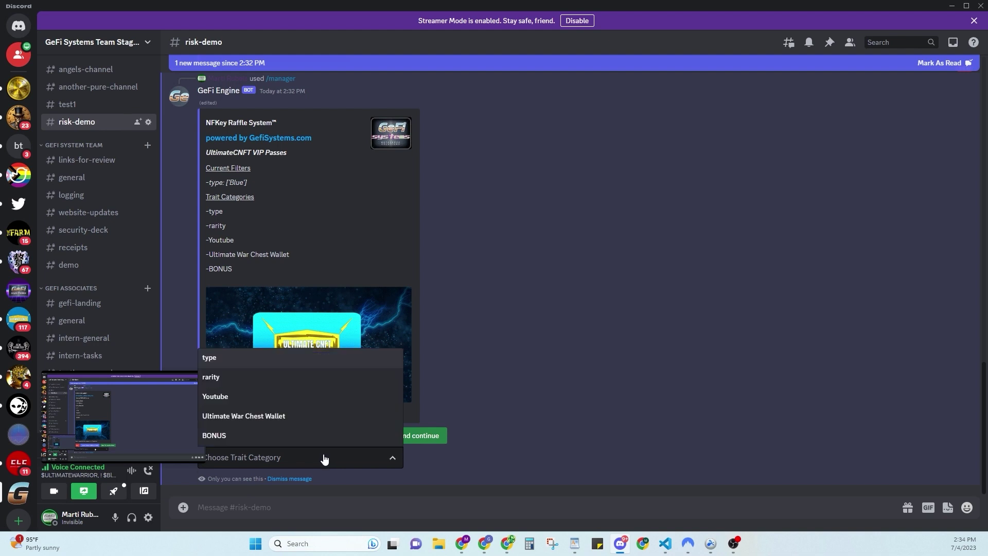
click(330, 458)
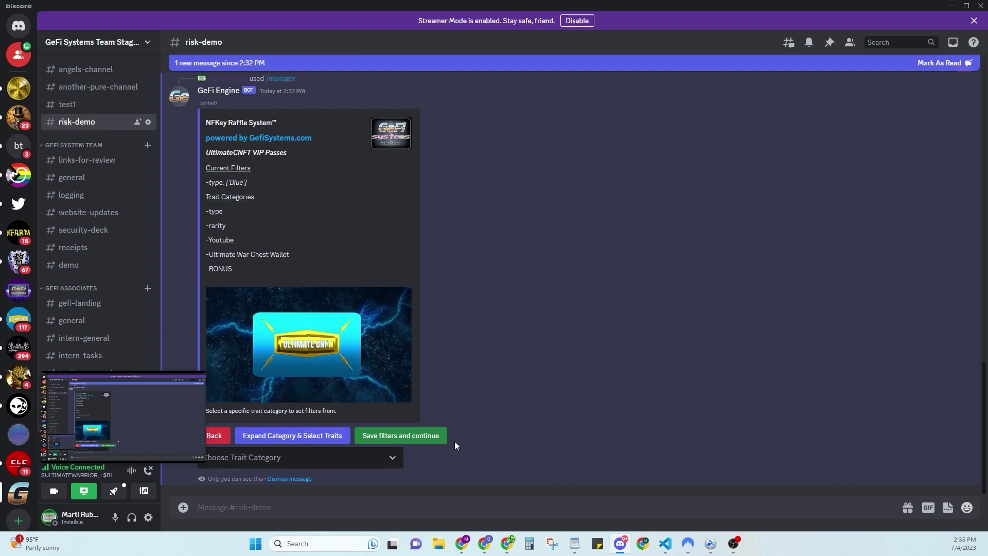
- Save the trait filters and require holding a minimum of 1 NFT with no disqualifying maximum
click(410, 441)
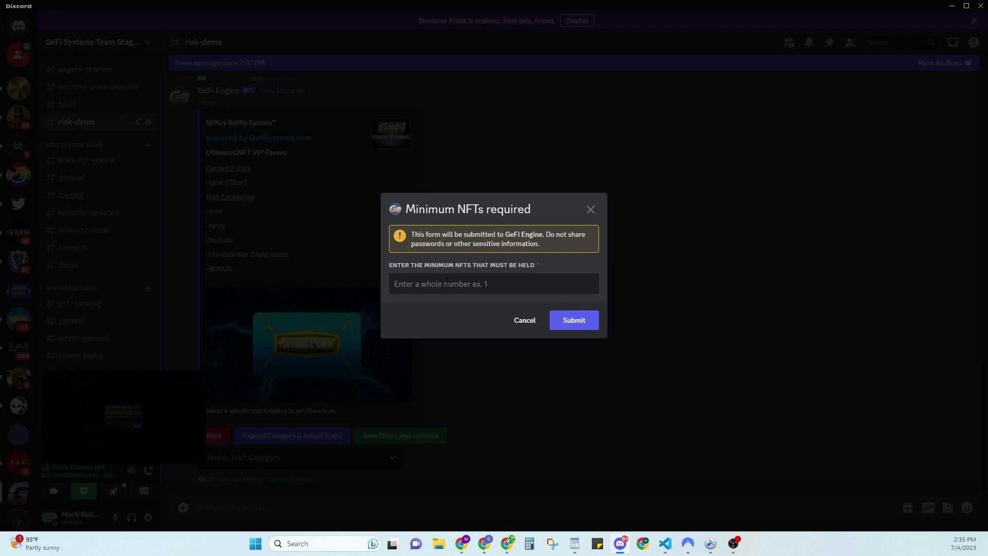
text(1)
click(578, 322)
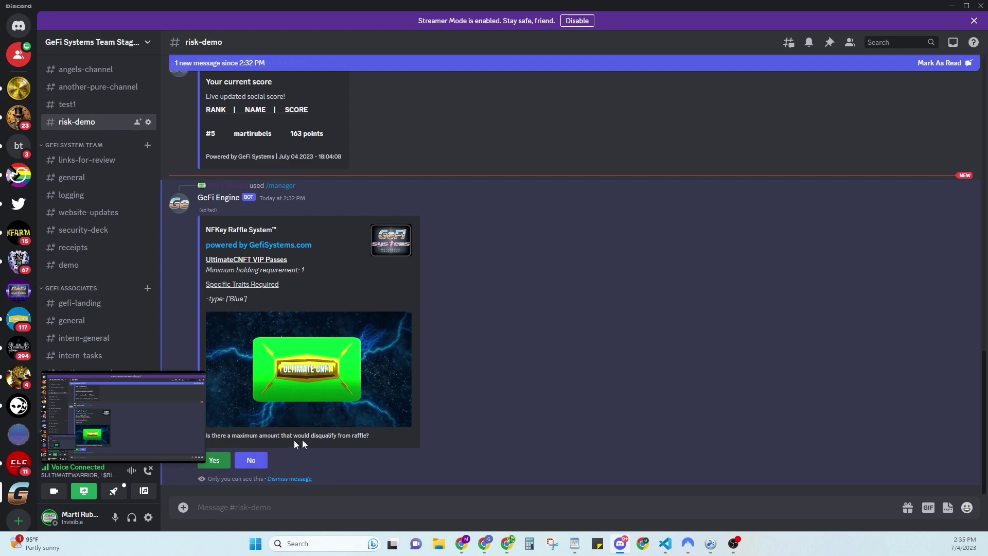
drag(370, 436, 254, 438)
click(353, 459)
click(248, 465)
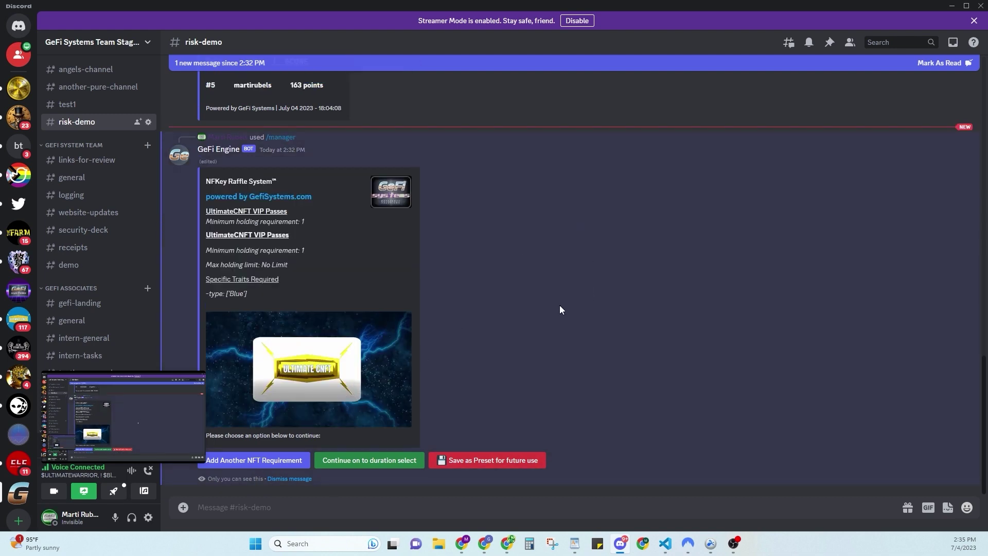
- Proceed from the NFT requirement summary to the duration selection and choose an extended raffle duration
drag(248, 295, 205, 295)
click(325, 292)
click(253, 460)
click(242, 468)
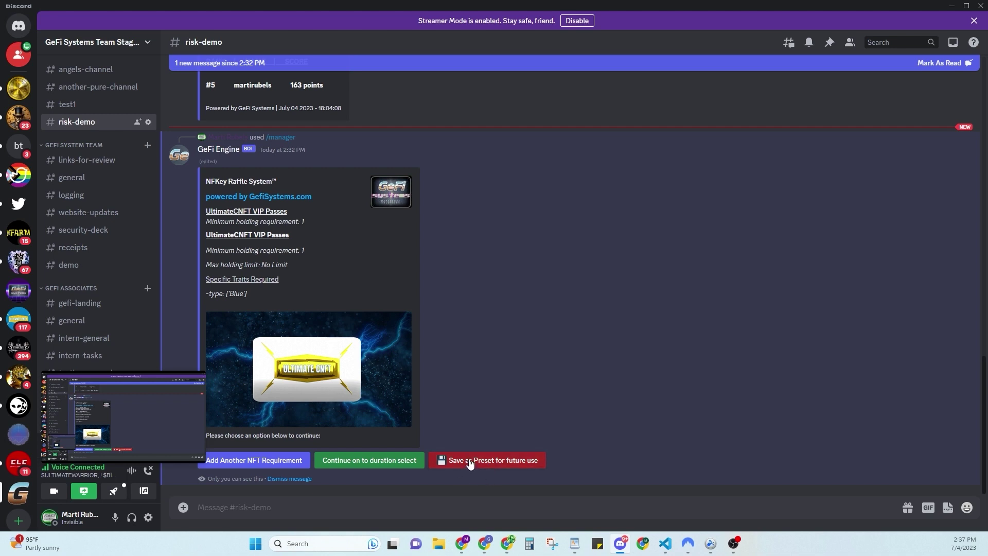
click(394, 466)
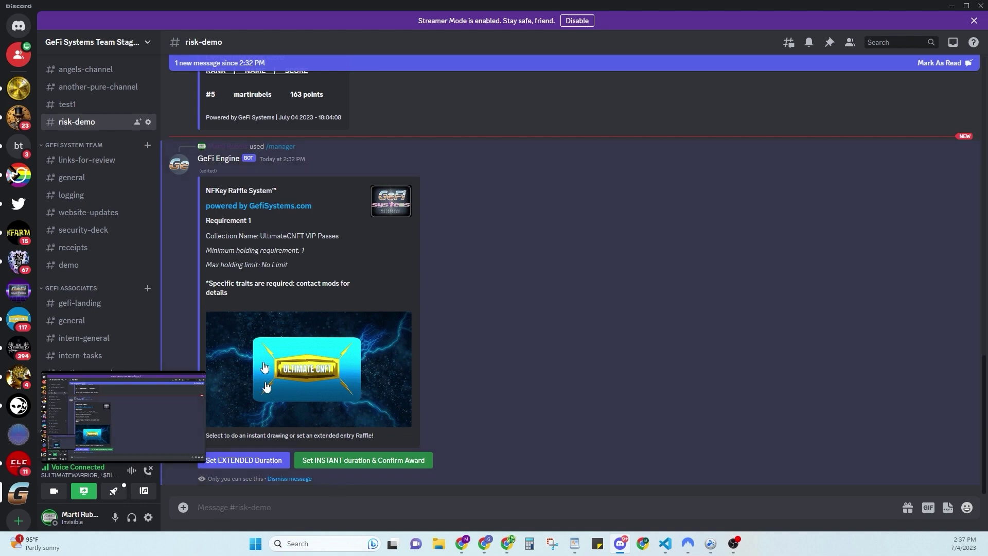
click(260, 466)
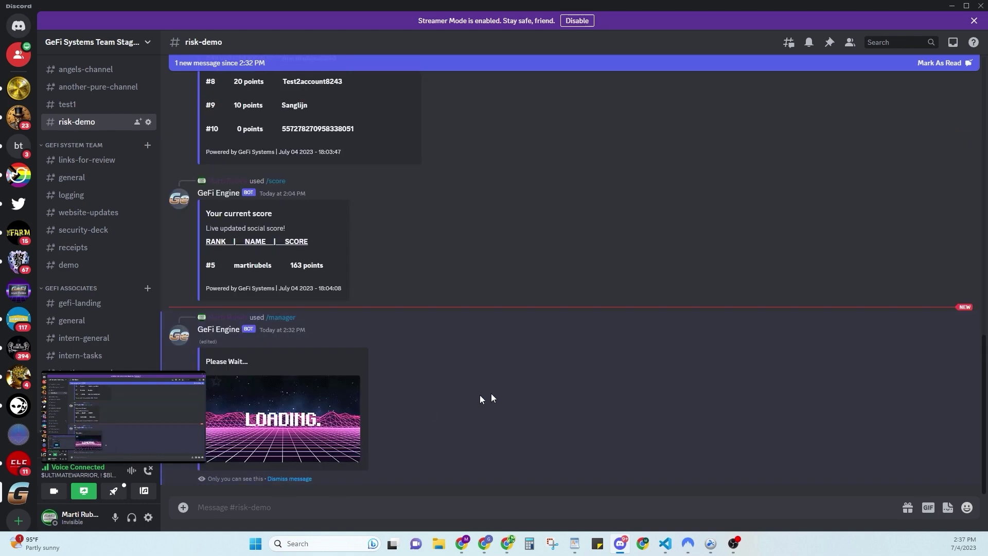
- Schedule the raffle drawing for 2023-07-04 at 00:00:00 in the UTC timezone
click(315, 390)
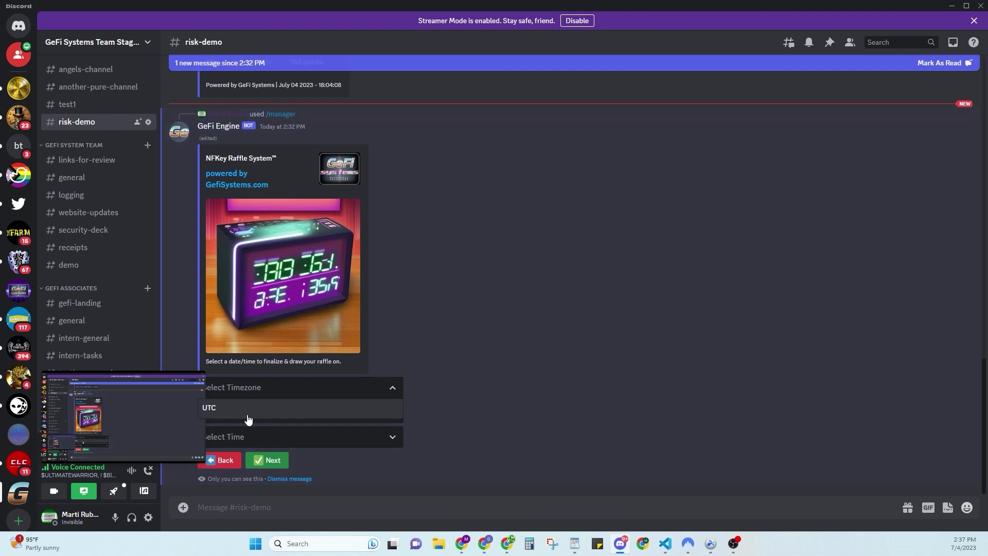
click(249, 416)
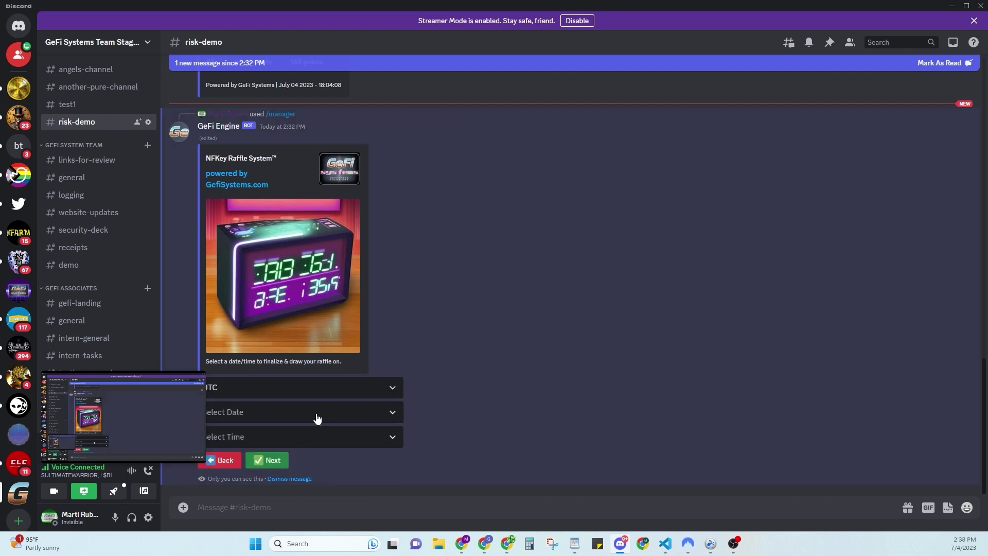
click(315, 415)
click(287, 432)
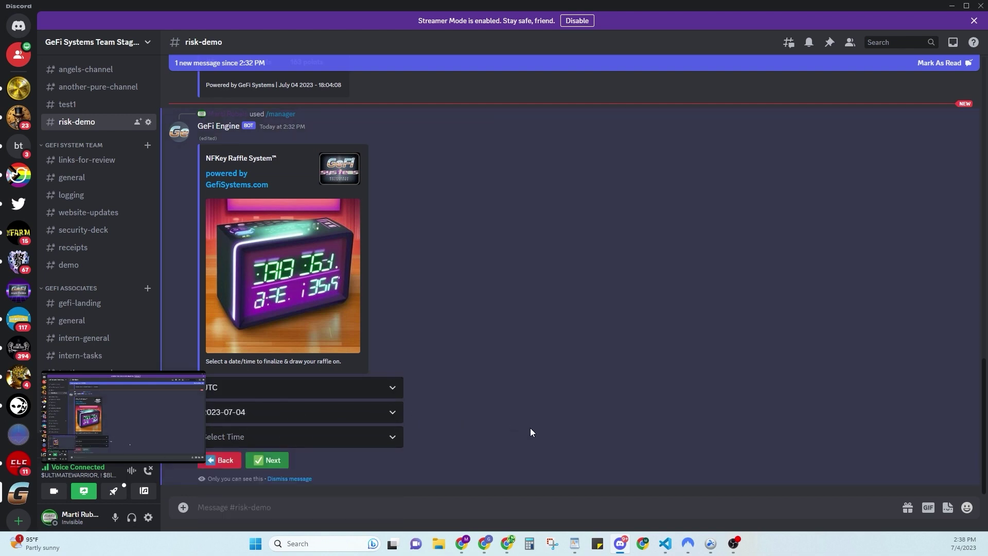
click(345, 443)
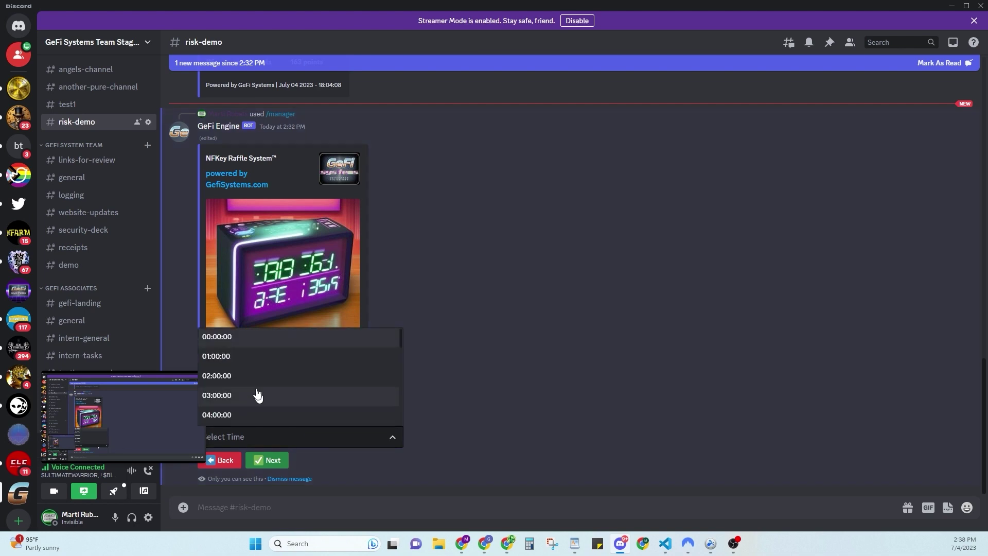
click(256, 337)
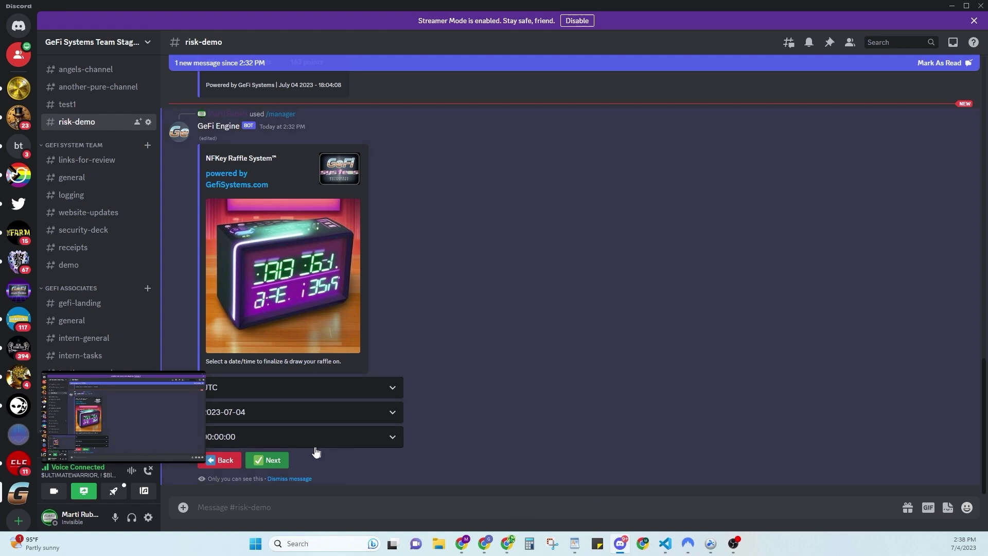
click(271, 463)
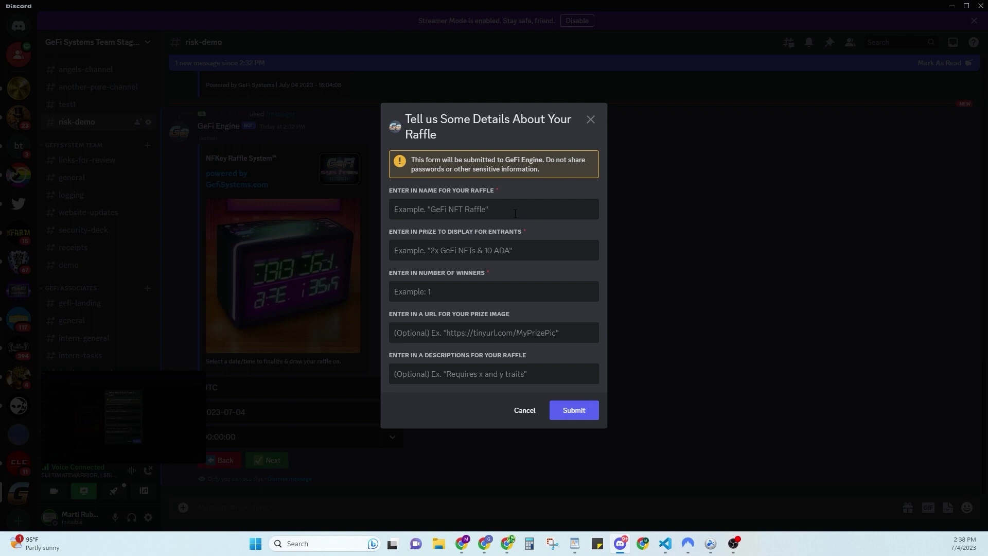
- Fill in the raffle details with the name "ultimate pass", the prize "1 large reward" and 1 winner
text(ultimate pass raffl)
key(BackSpace)
key(BackSpace)
key(BackSpace)
key(BackSpace)
key(BackSpace)
click(455, 251)
text(1)
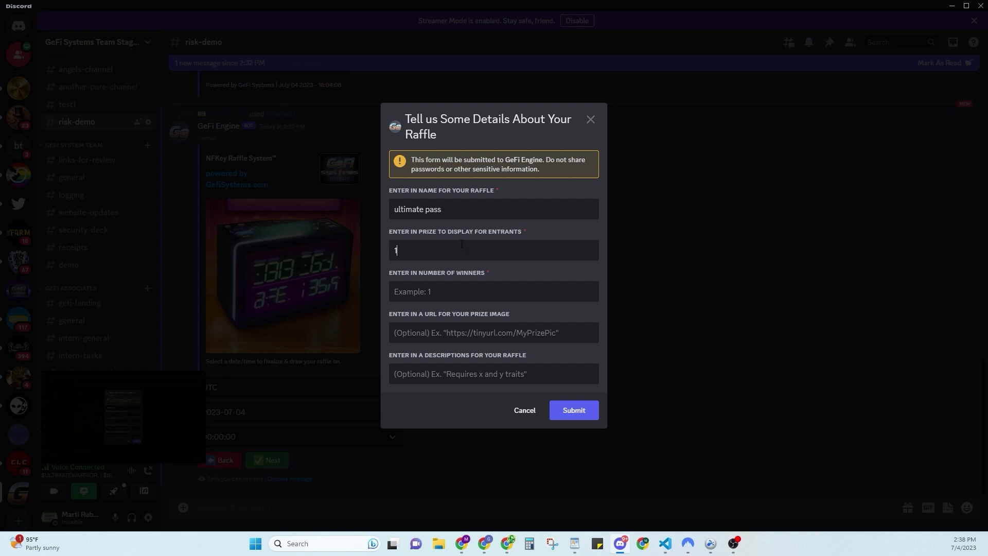
text( large reward)
click(456, 291)
text(1)
click(481, 336)
click(480, 375)
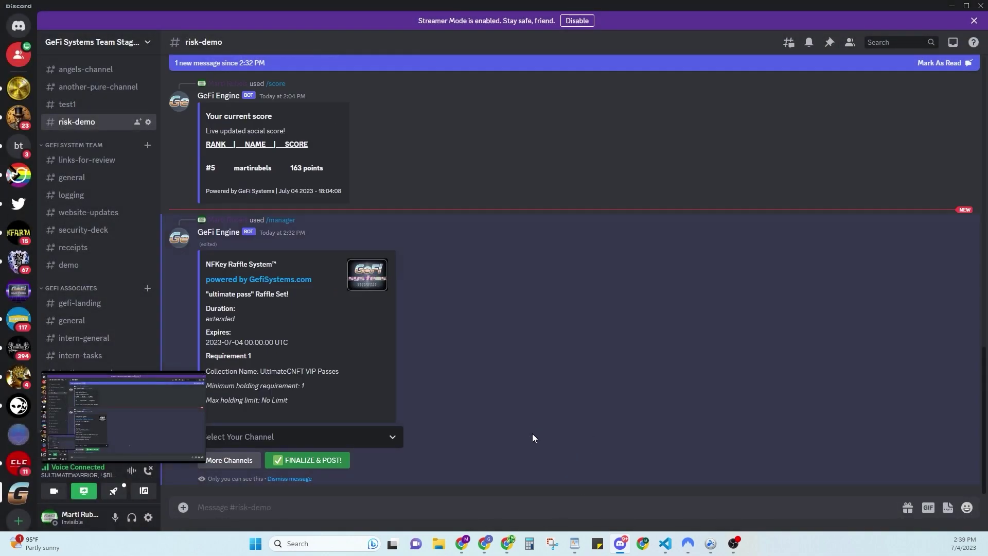
- Look through the further available channels and select risk-demo as the channel for posting the raffle
click(364, 437)
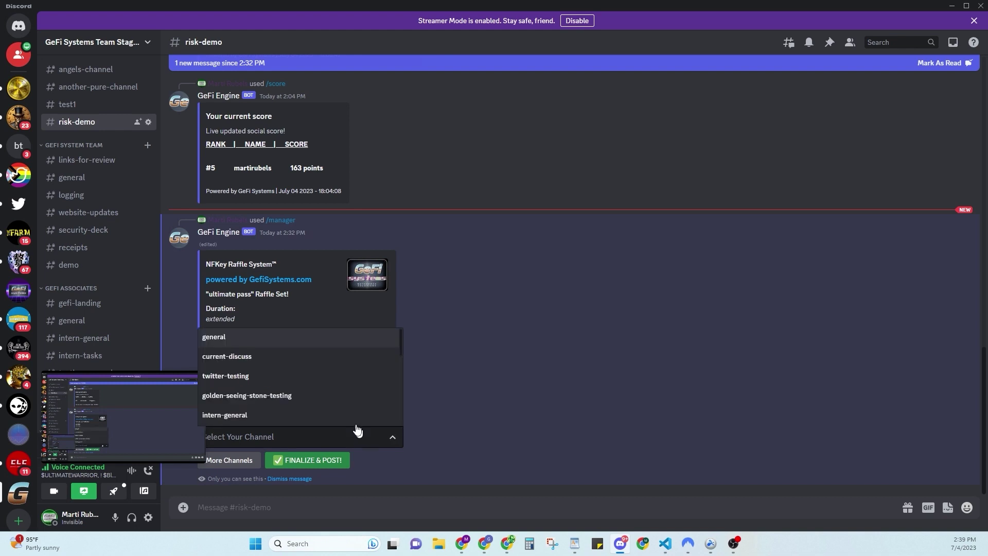
scroll(331, 381, down, 5)
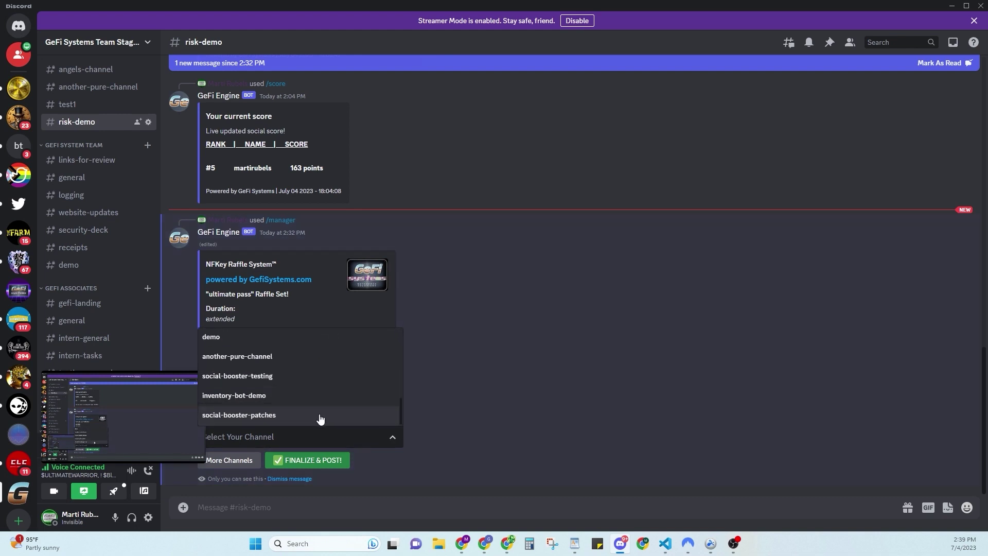
click(564, 372)
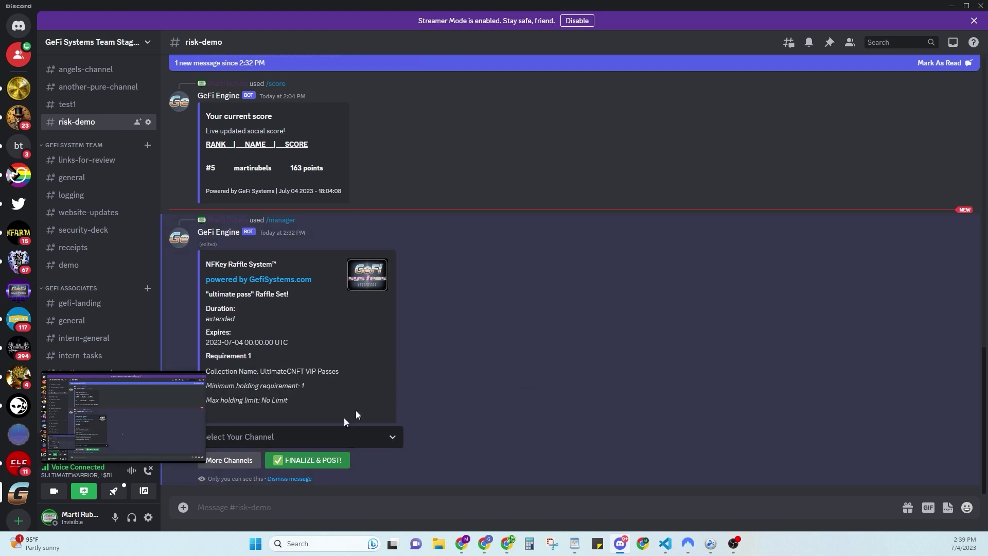
click(237, 468)
click(383, 437)
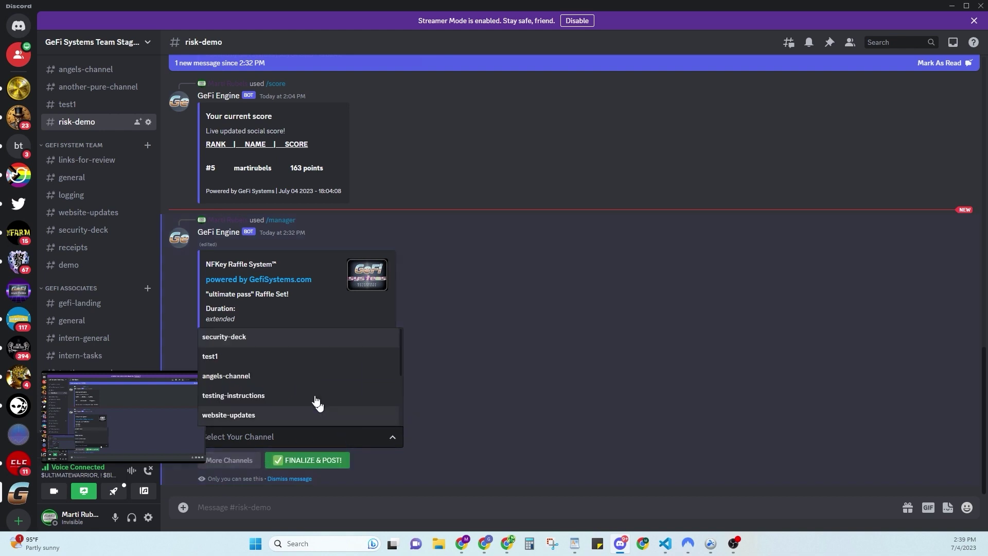
scroll(290, 379, down, 5)
click(264, 415)
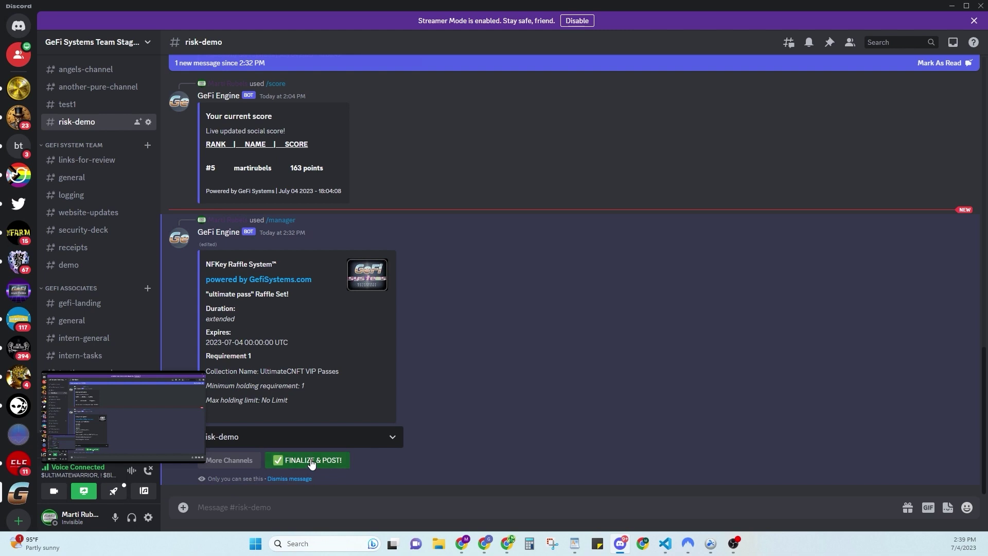
- Finalize the "ultimate pass" raffle, post it in risk-demo, and check the bot's creation message
click(311, 461)
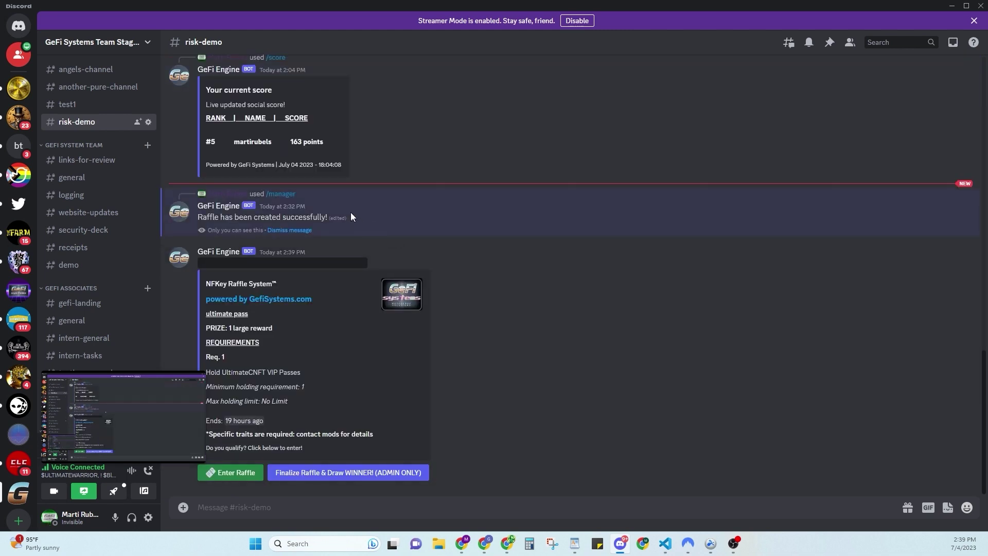
triple_click(197, 221)
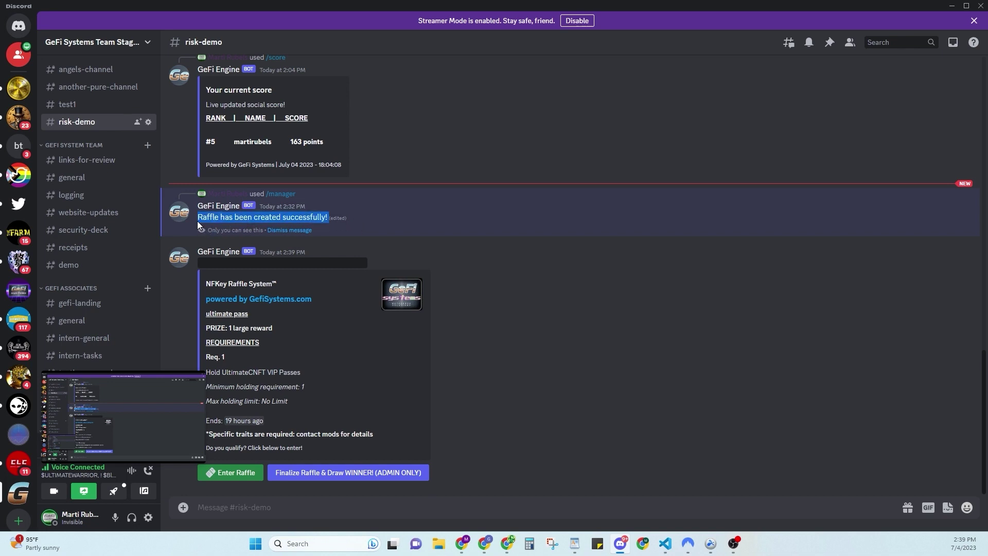
click(566, 402)
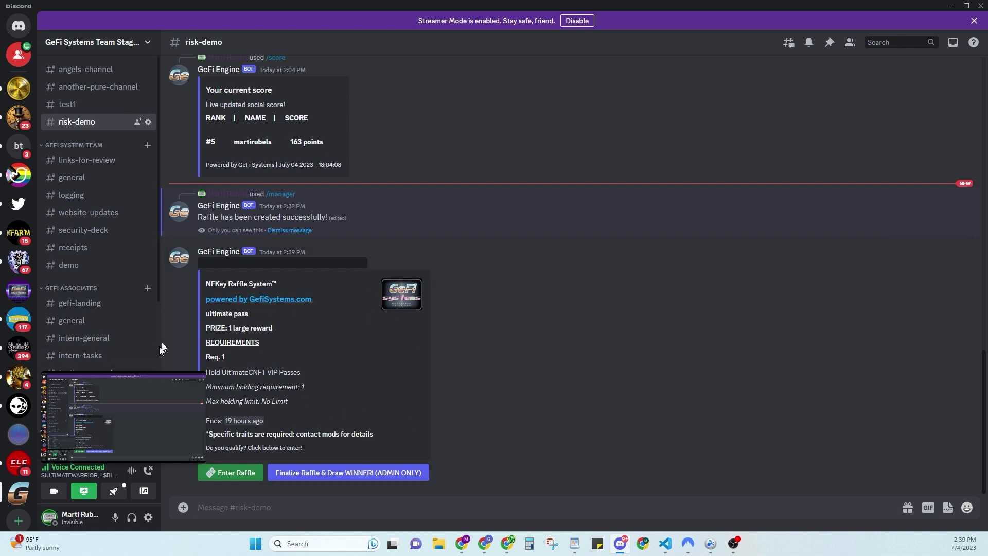
- Examine the posted raffle's end time, holding requirement and note about specific traits
drag(259, 421, 240, 420)
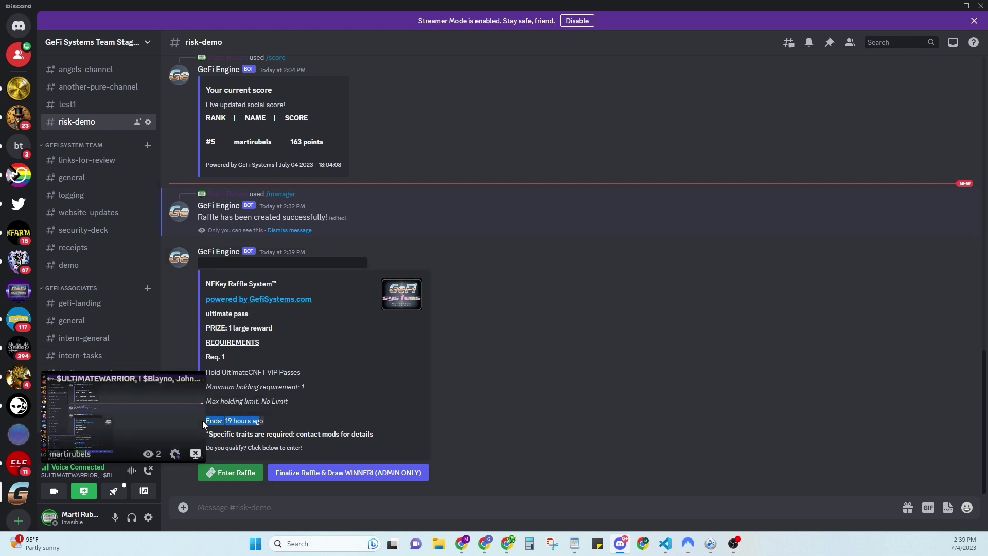
click(322, 419)
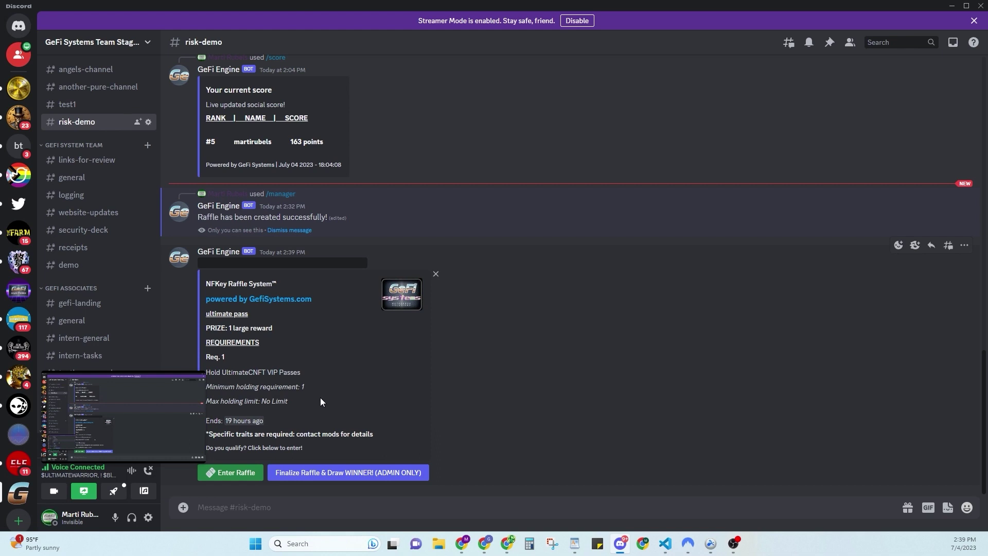
drag(314, 388, 390, 394)
drag(377, 435, 205, 435)
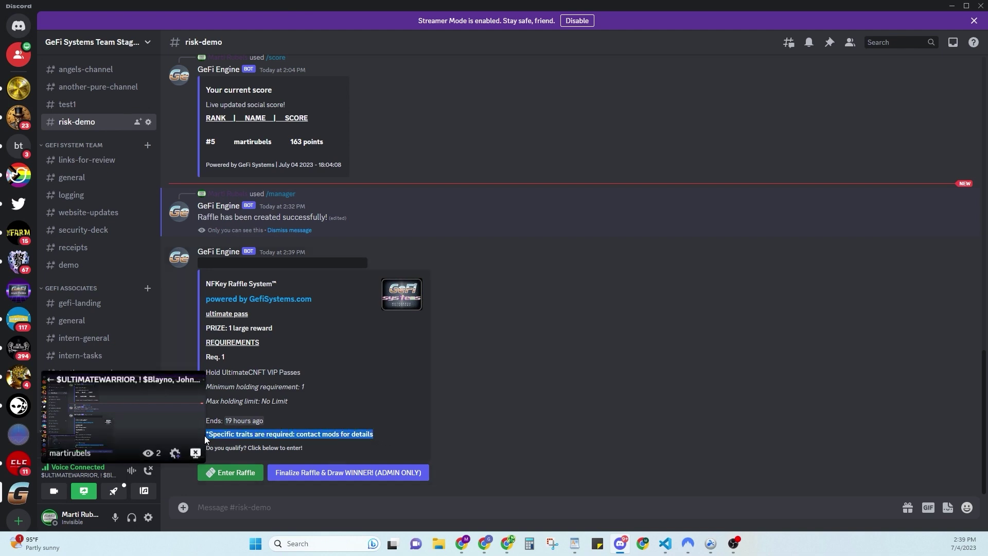
click(357, 372)
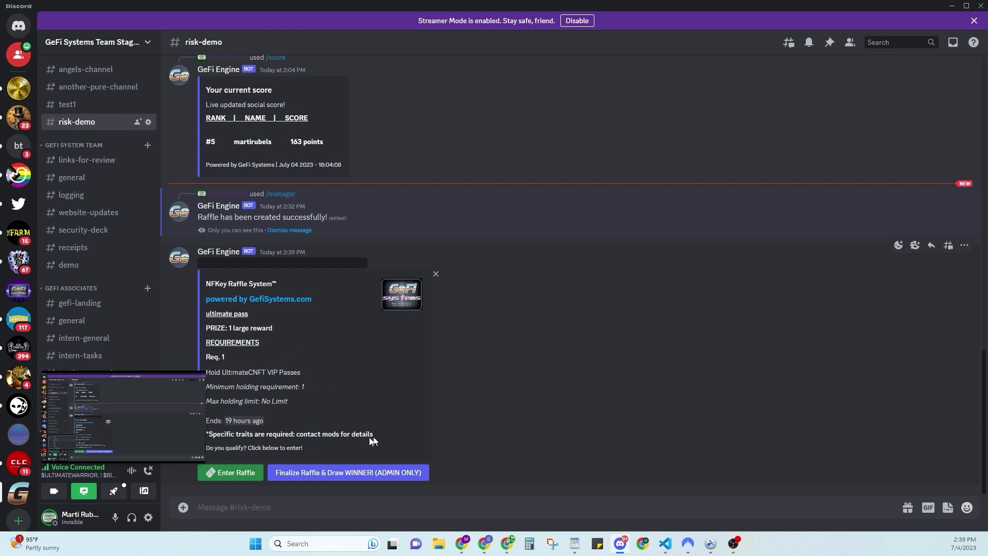
drag(373, 440, 206, 435)
click(338, 400)
- Try to enter the "ultimate pass" raffle, read the bot's reply about requirements and connected wallets, and dismiss it
click(234, 475)
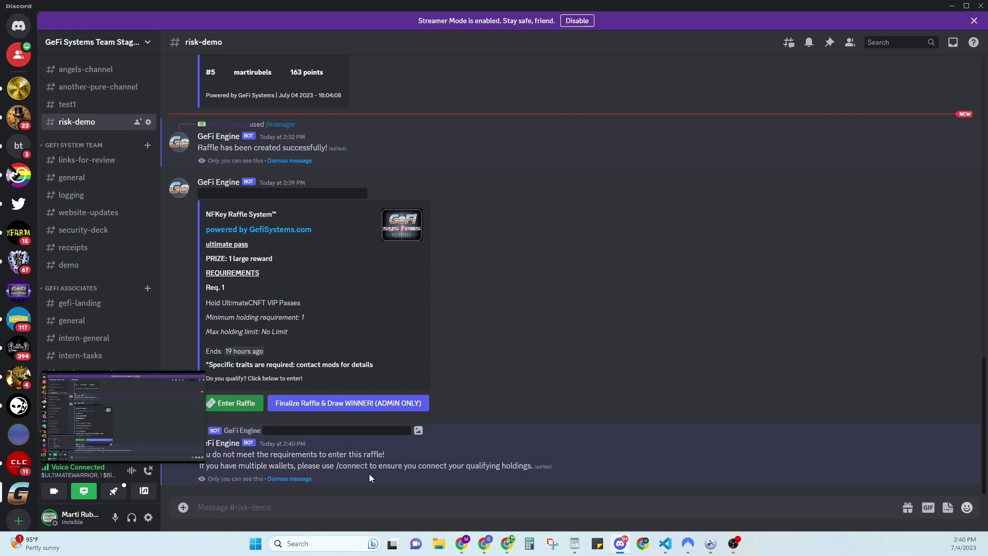
mouse_move(416, 455)
mouse_down()
mouse_move(192, 459)
mouse_move(411, 449)
mouse_up()
drag(538, 462, 196, 467)
click(566, 360)
mouse_move(199, 465)
mouse_down()
mouse_move(316, 466)
mouse_move(206, 454)
mouse_up()
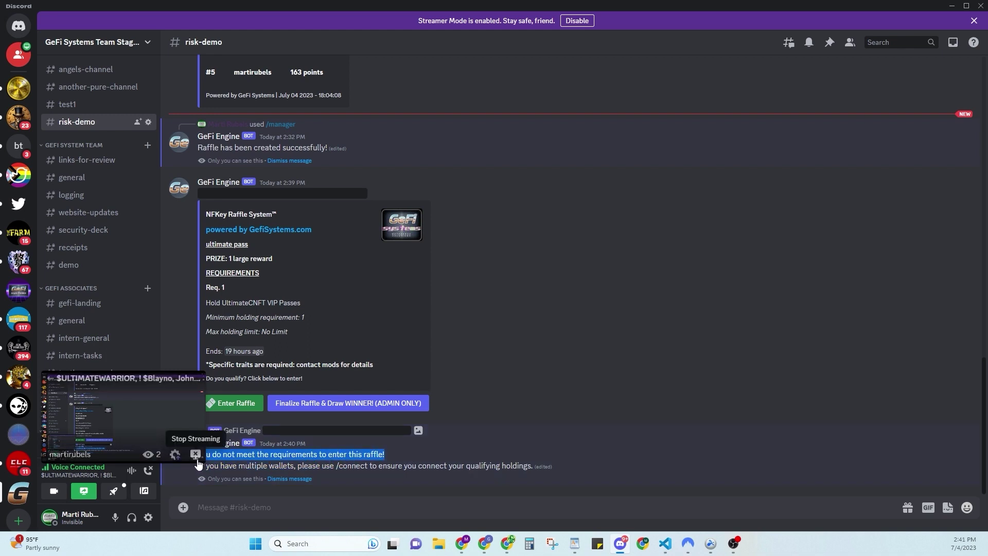
click(603, 476)
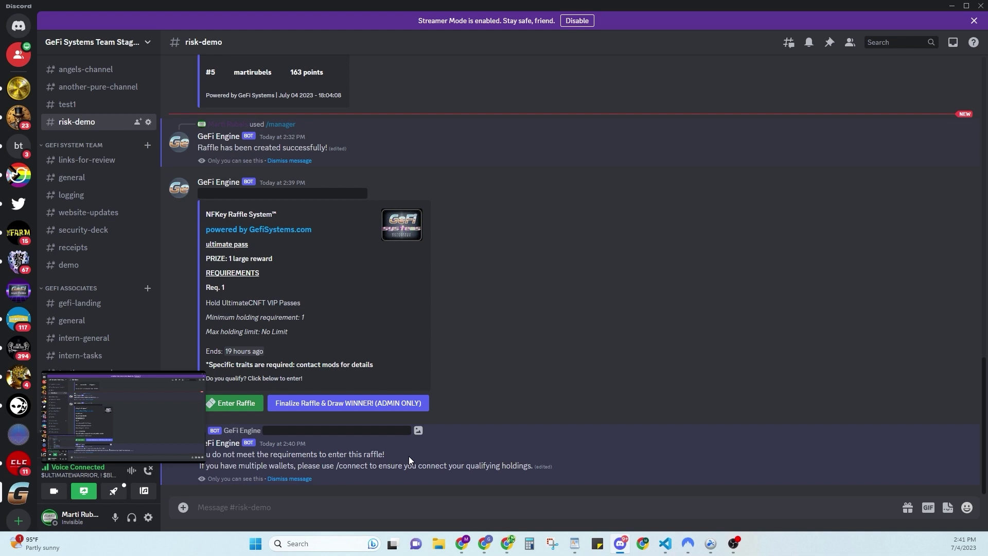
drag(545, 471, 330, 475)
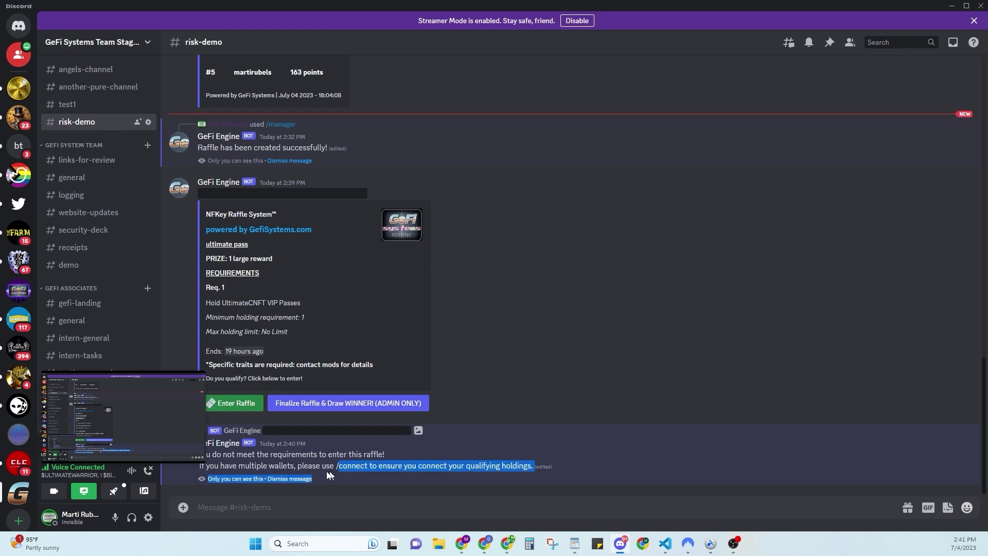
click(390, 452)
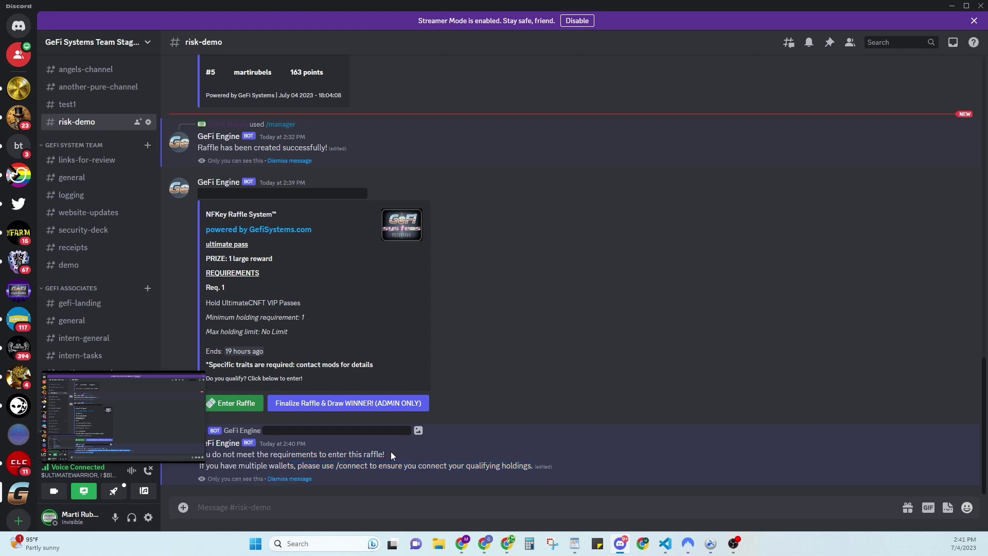
click(242, 408)
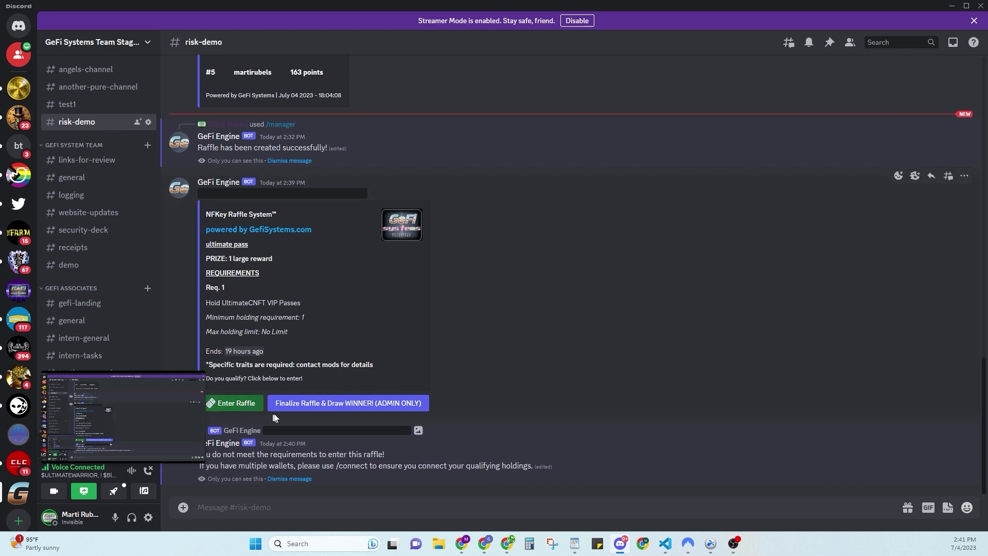
click(287, 479)
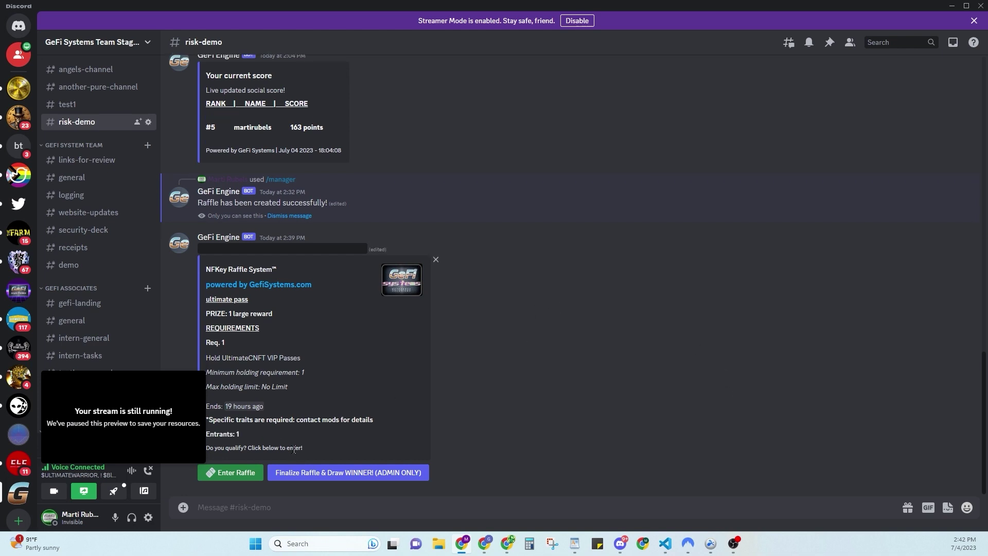
- Check the entrants line on the posted raffle and finalize the raffle to draw a winner
drag(251, 433, 223, 431)
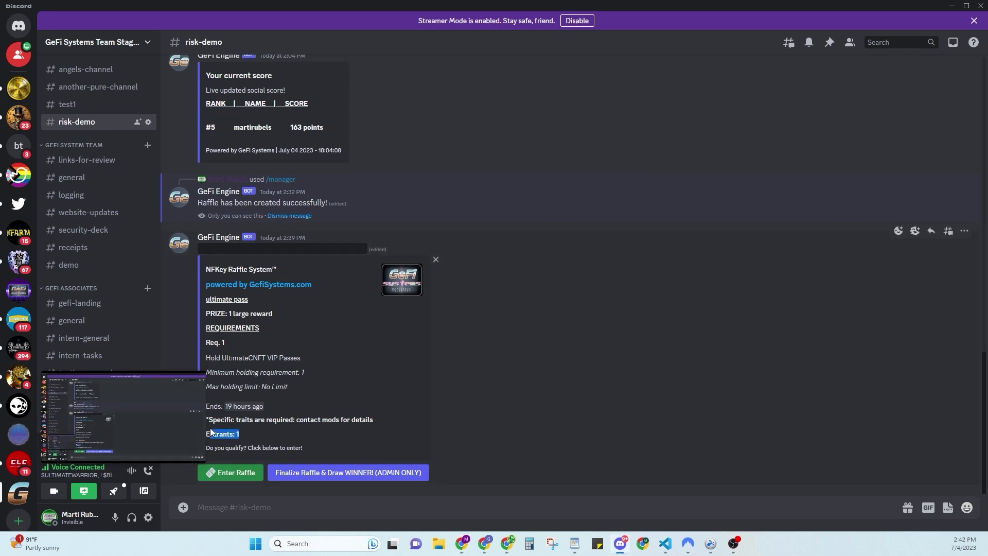
click(630, 396)
drag(249, 437, 208, 436)
click(295, 429)
click(305, 435)
click(357, 473)
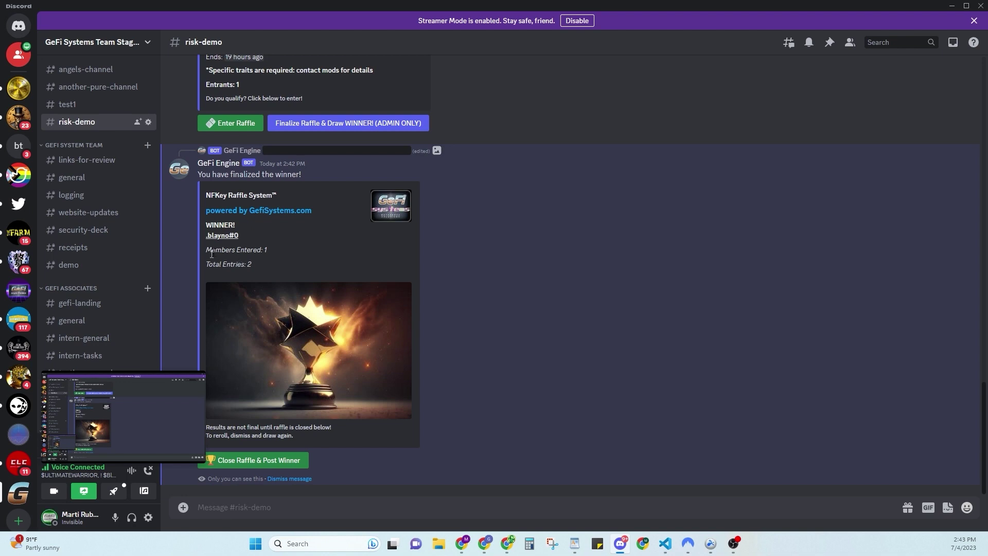
- Review the drawn winner and the note on rerolling, and close the raffle so the winner is posted
mouse_move(215, 250)
mouse_down()
mouse_move(286, 252)
mouse_move(205, 237)
mouse_up()
click(260, 268)
click(306, 240)
drag(296, 438, 202, 434)
click(494, 428)
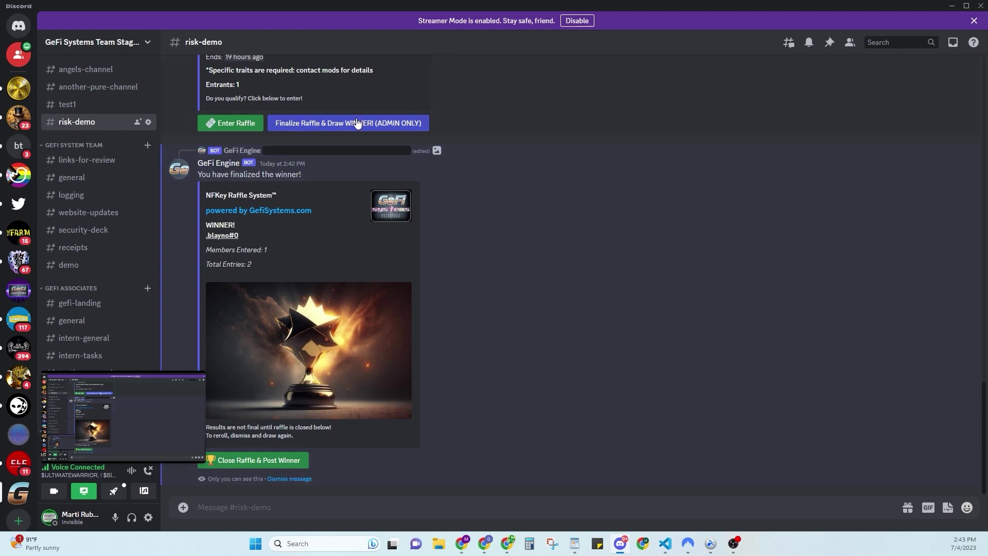
scroll(525, 389, up, 3)
scroll(525, 387, down, 3)
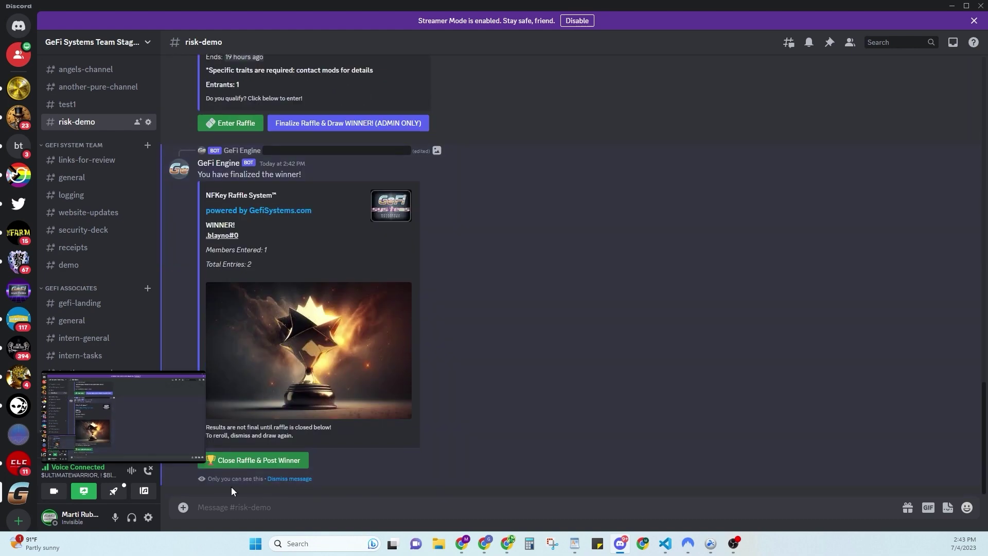
click(250, 466)
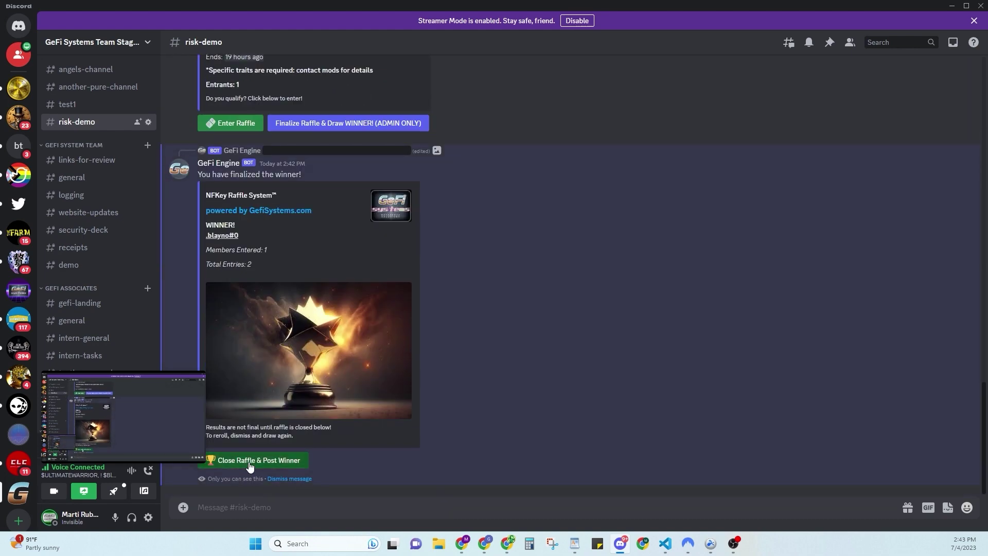
click(250, 466)
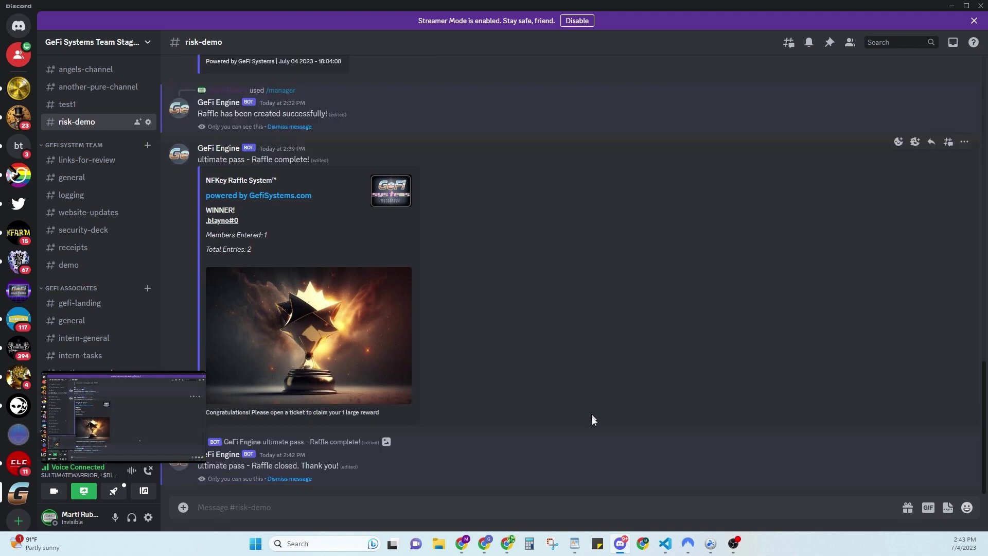
- Examine the raffle closing message and the posted winner announcement, including its prize-claim instructions
drag(341, 466, 207, 467)
click(484, 275)
drag(396, 418, 212, 177)
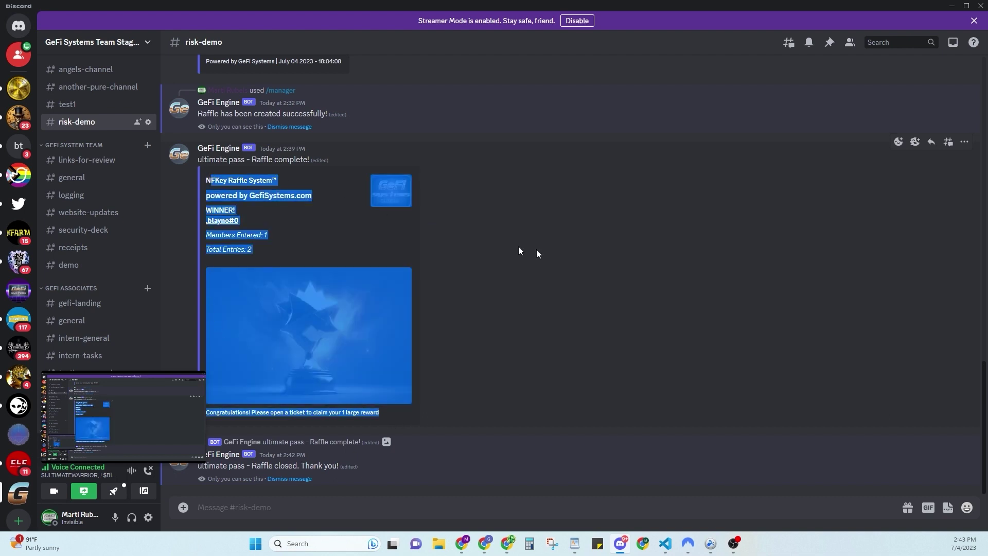
click(576, 267)
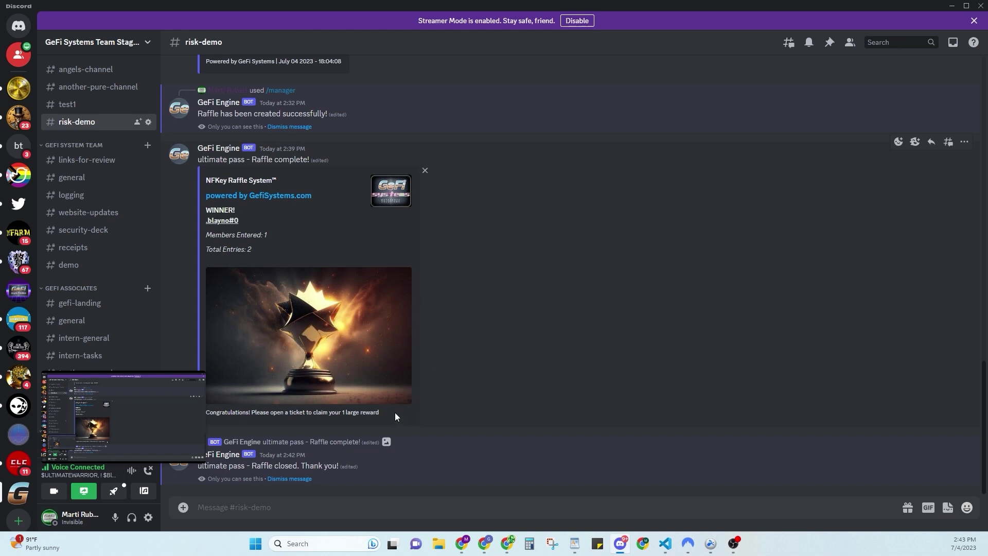
drag(394, 412, 269, 413)
click(513, 376)
scroll(294, 482, up, 1)
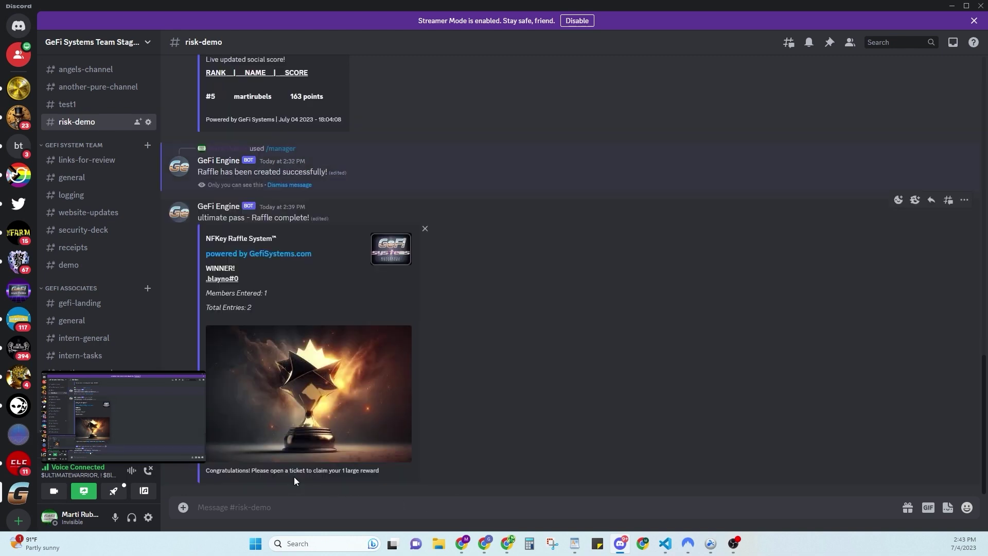